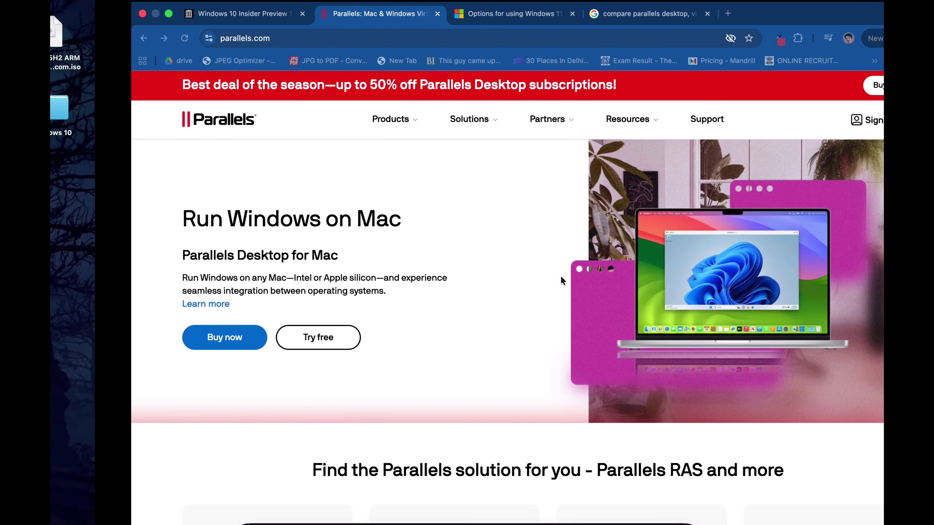
key("ctrl+shift+Tab")
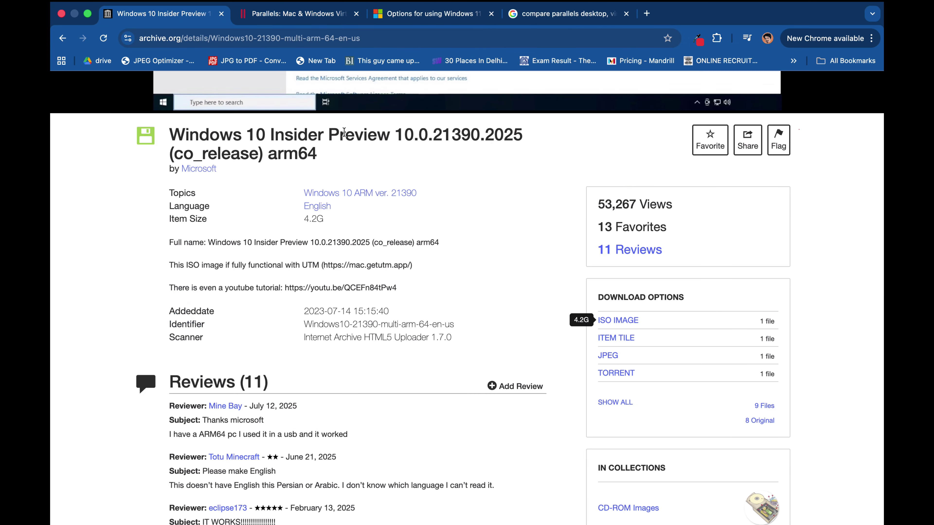
scroll(511, 204, "up", 1)
scroll(521, 203, "down", 3)
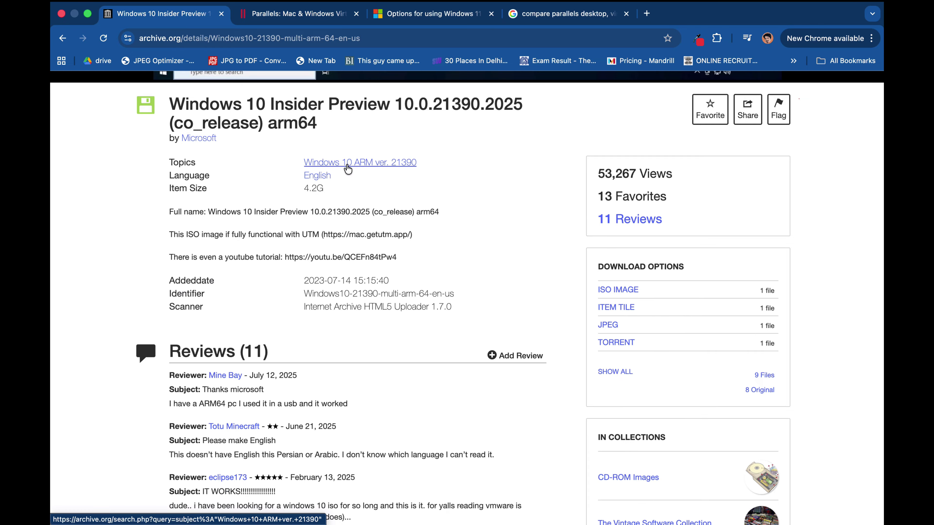
left_click(629, 296)
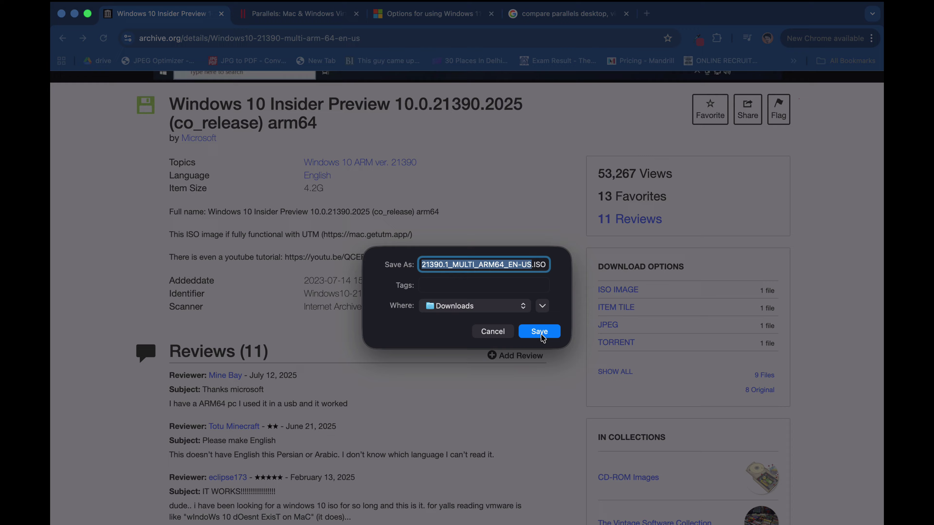
left_click(539, 331)
key("F11")
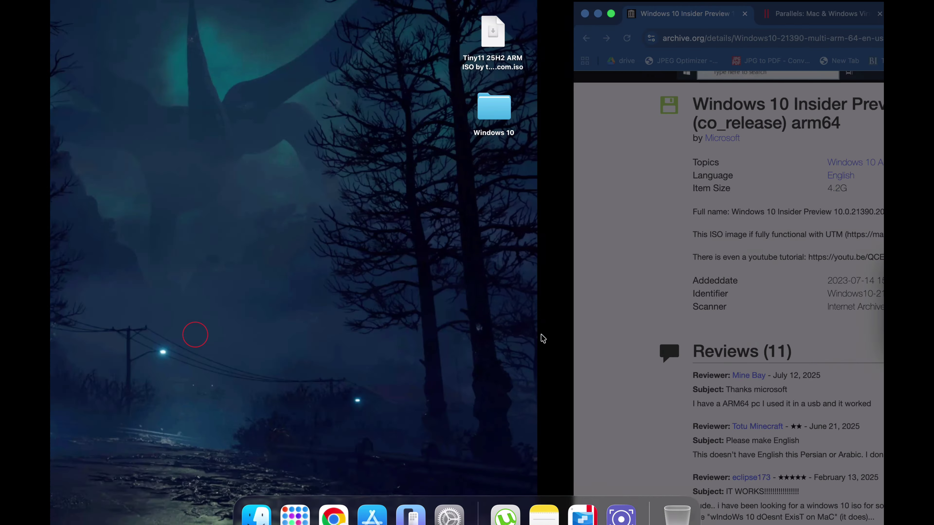
left_click(151, 184)
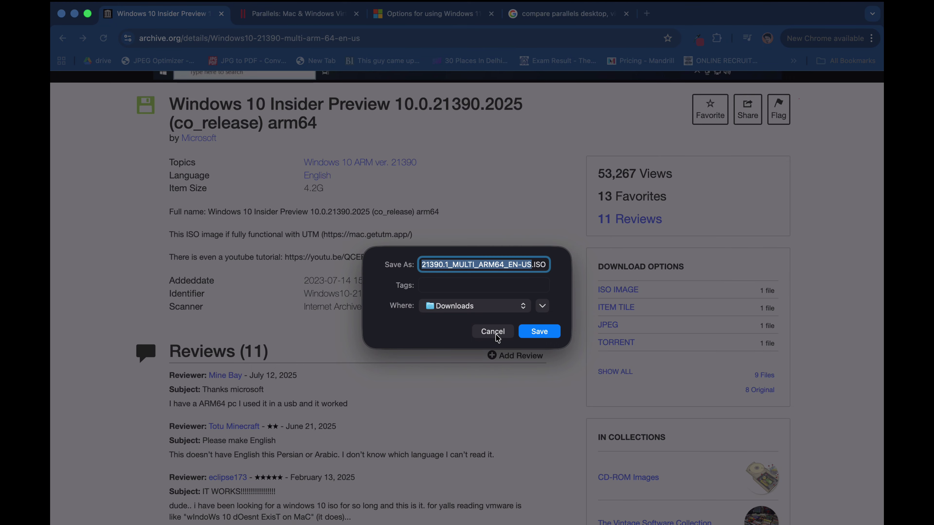
left_click(495, 332)
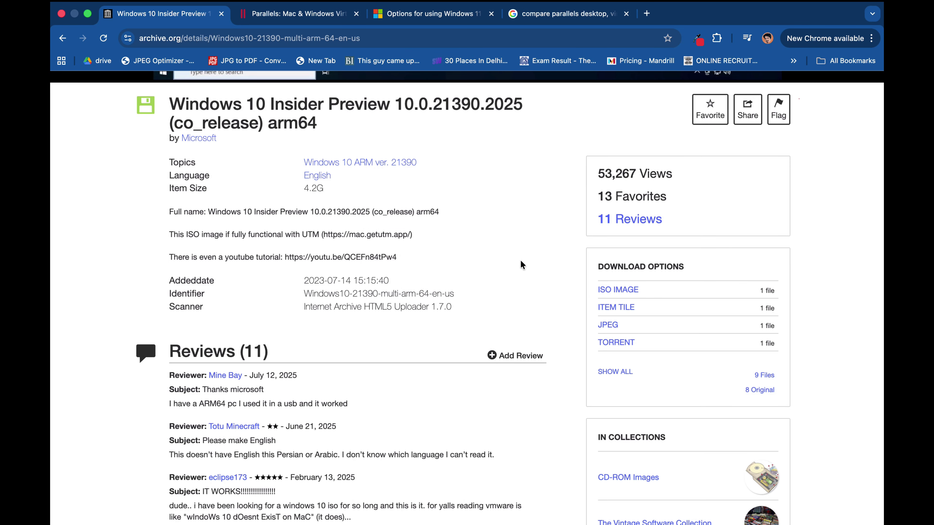
Switch to Parallels Desktop and start a new virtual machine using the option to install Windows, Linux, or macOS from an image file.
key("ctrl+Left")
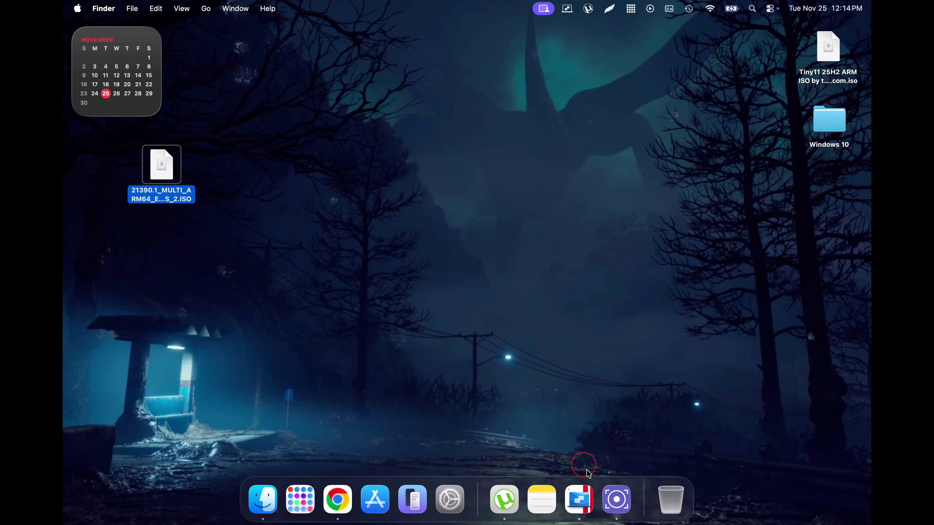
left_click(582, 496)
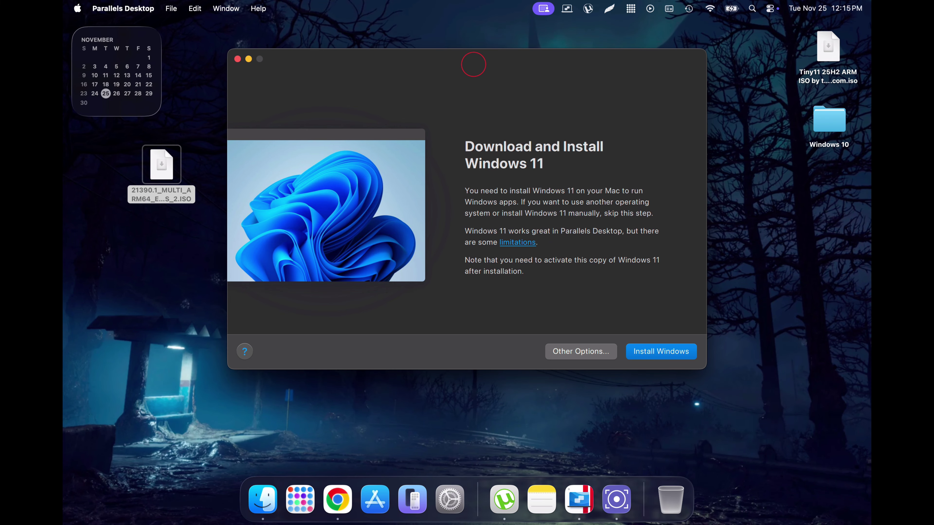
left_click_drag(474, 63, 464, 102)
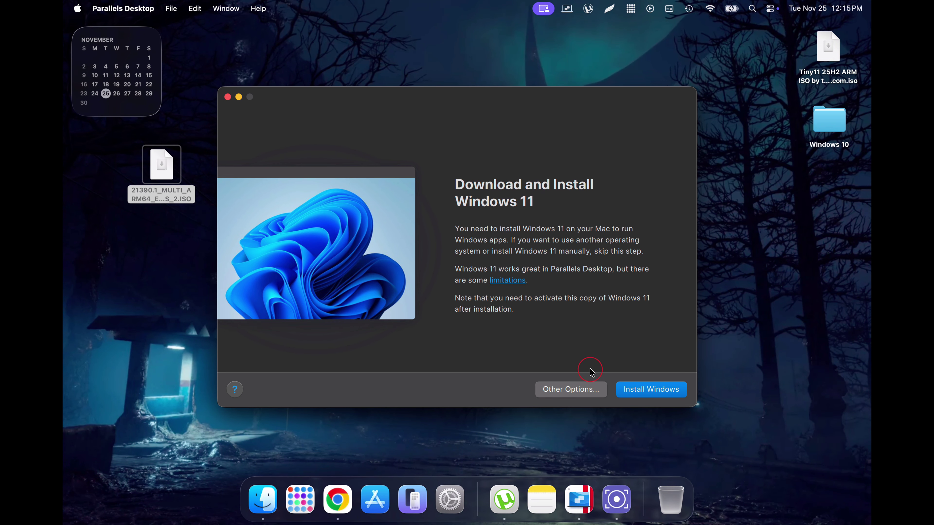
left_click(571, 389)
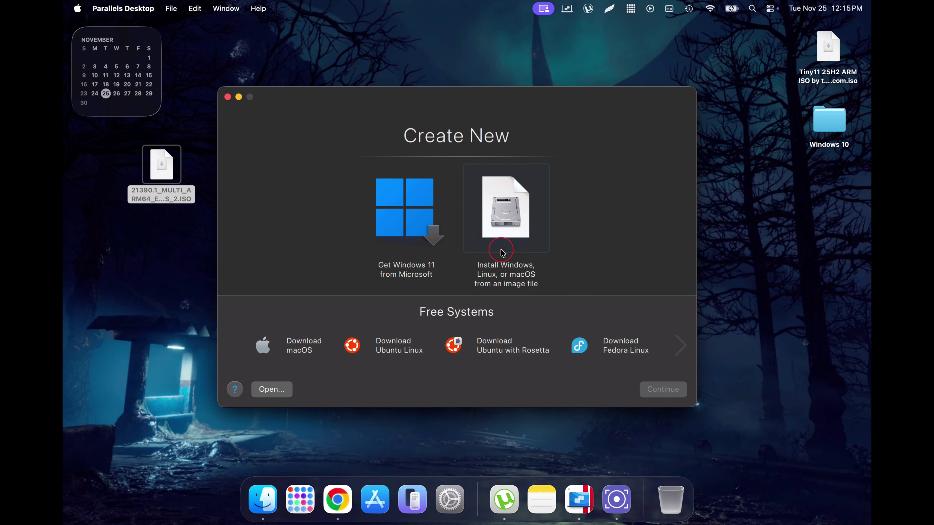
left_click(505, 273)
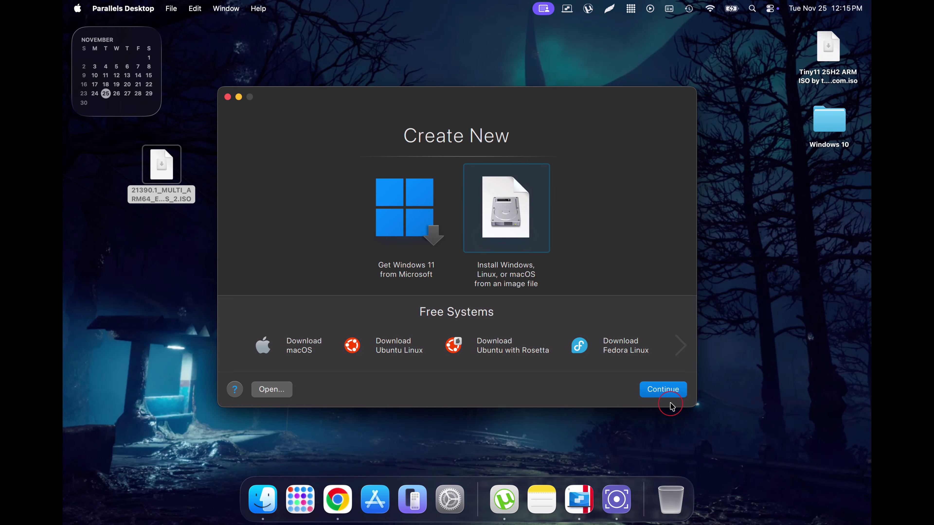
left_click(655, 395)
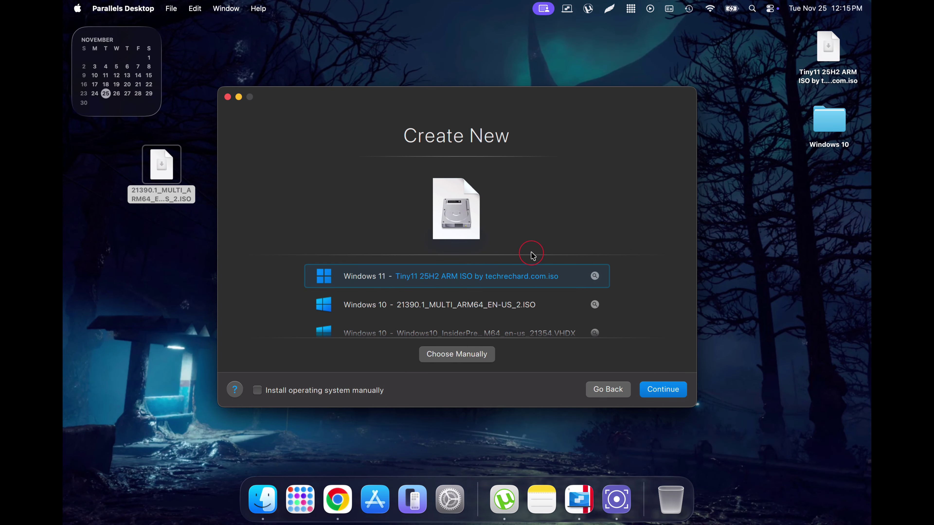
Manually choose the desktop file 21390.1_MULTI_ARM64_EN-US_2.ISO as the installation source and continue with Windows 10.
left_click(452, 355)
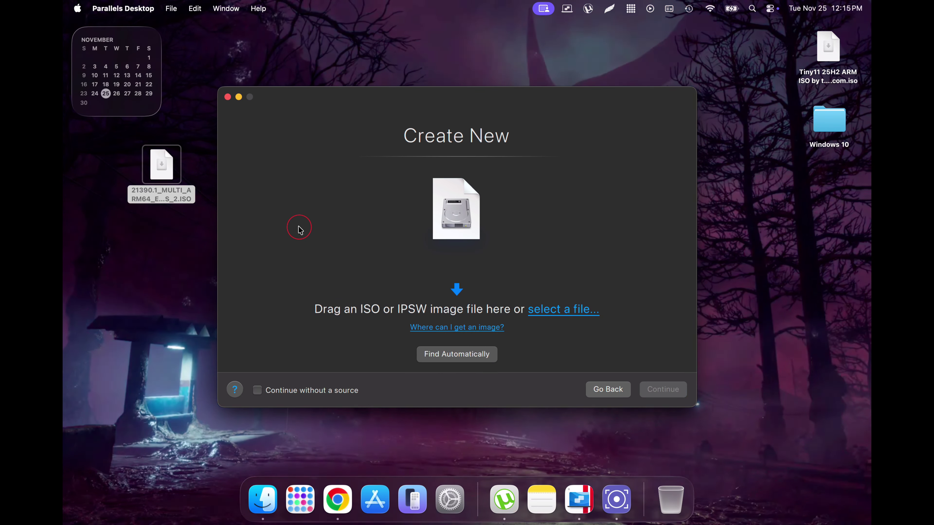
left_click_drag(161, 164, 456, 210)
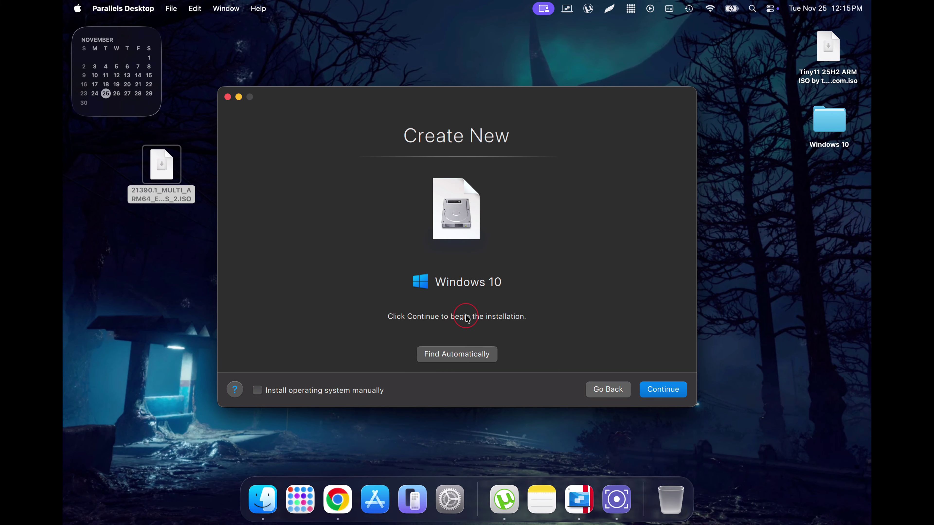
left_click(664, 389)
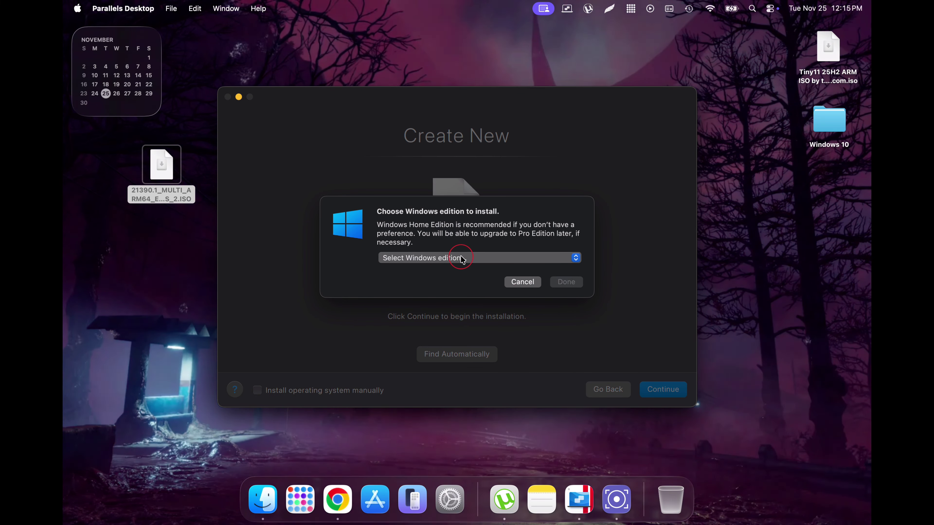
Select the blank entry as the Windows edition to install and confirm the choice.
left_click(461, 258)
left_click(462, 268)
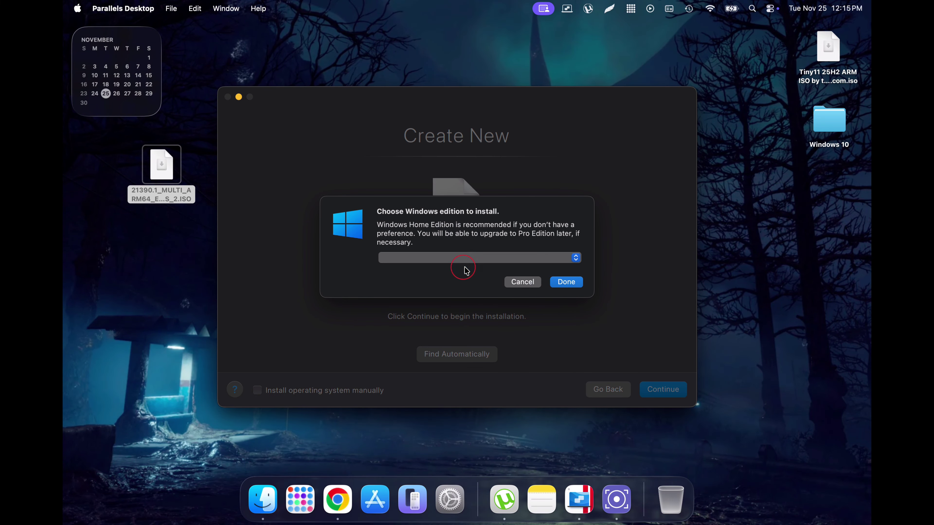
left_click(565, 283)
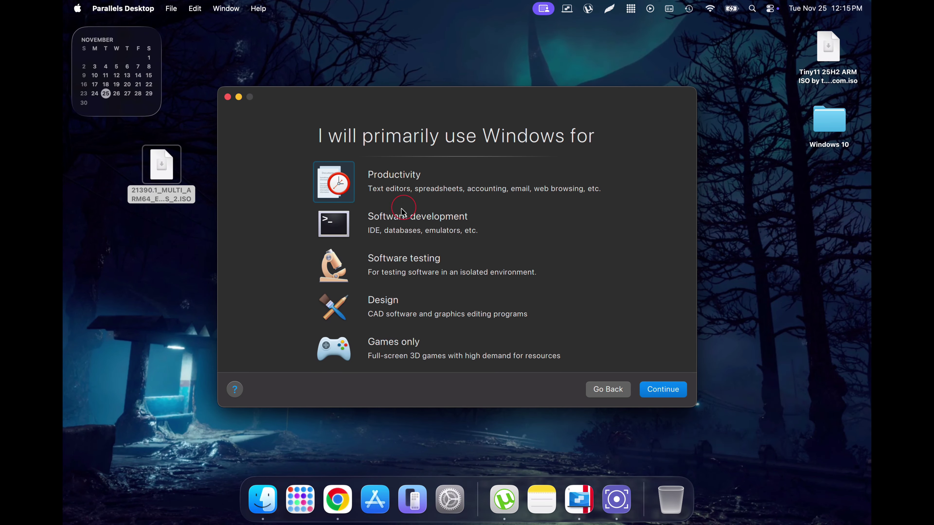
Set the primary use of Windows to Software testing and continue.
left_click(351, 231)
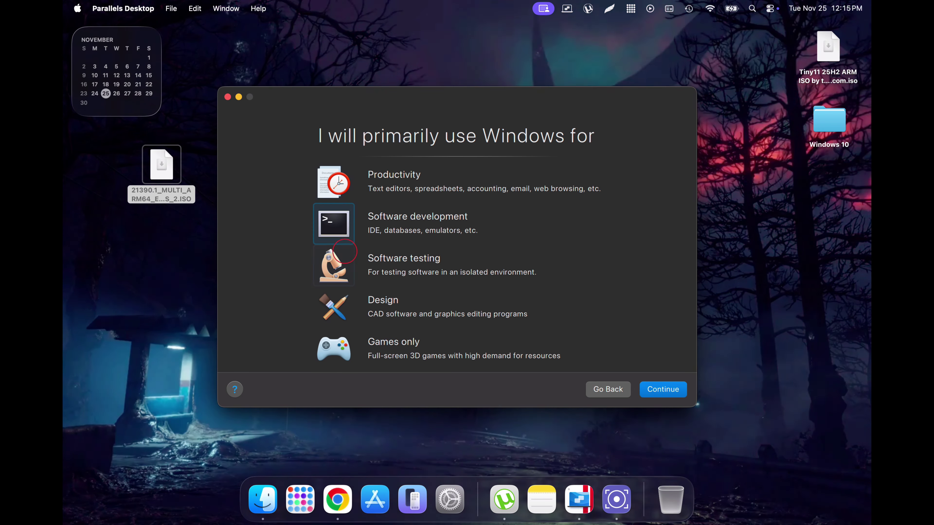
left_click(340, 271)
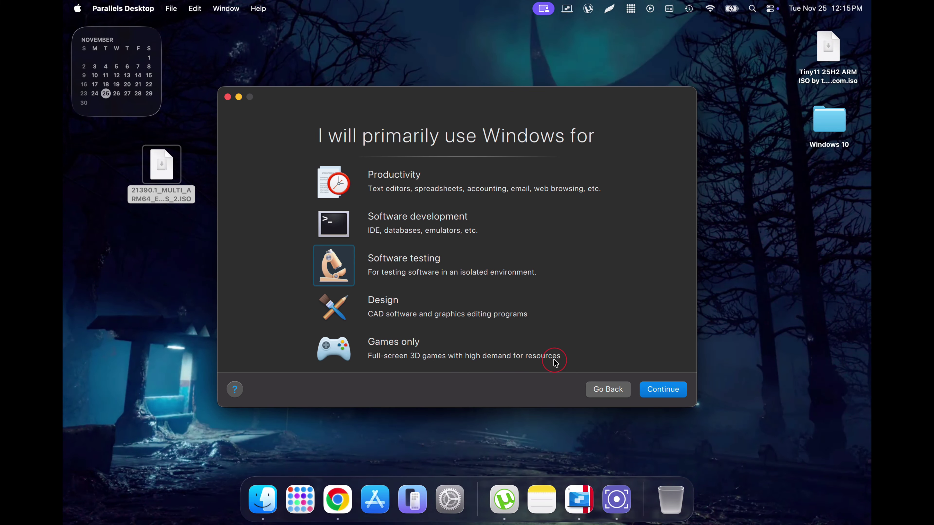
left_click(650, 386)
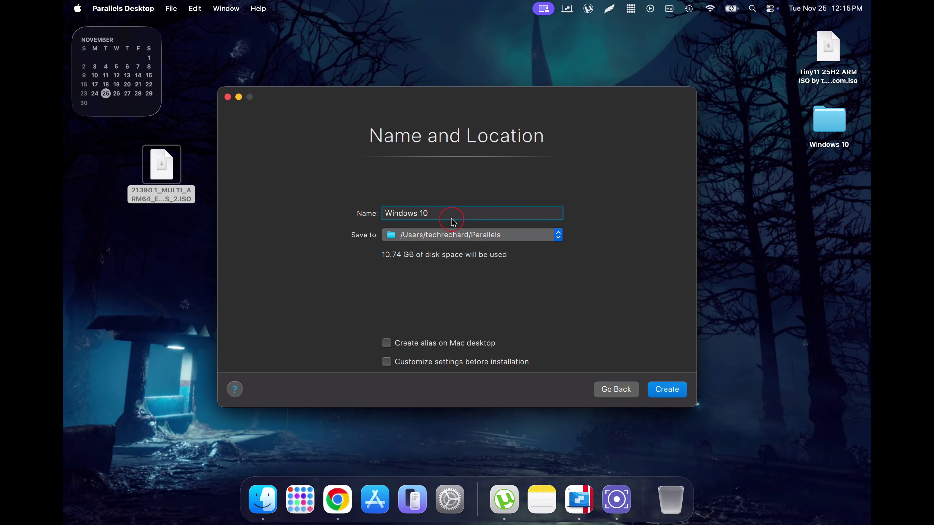
Name the virtual machine "Windows 10 techrechard.com" and save it to the user's Parallels folder.
type("tec")
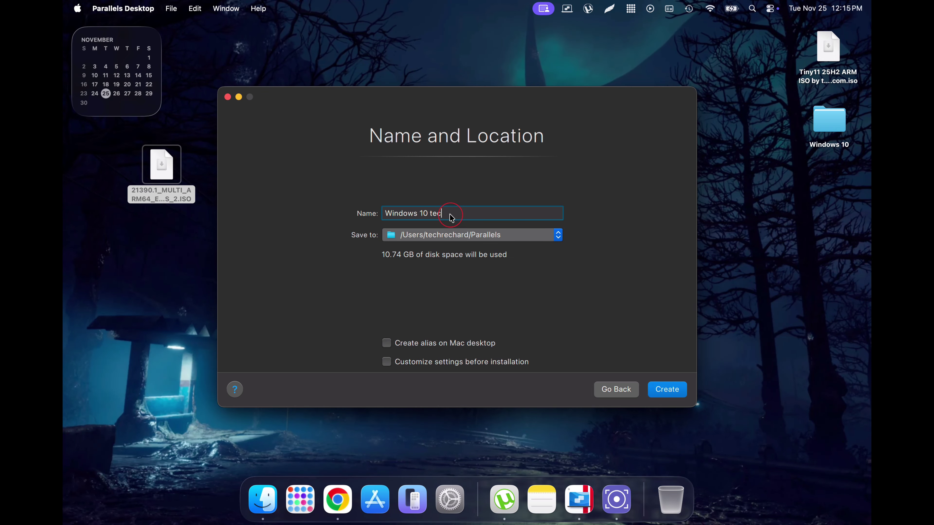
type("hrechard.com")
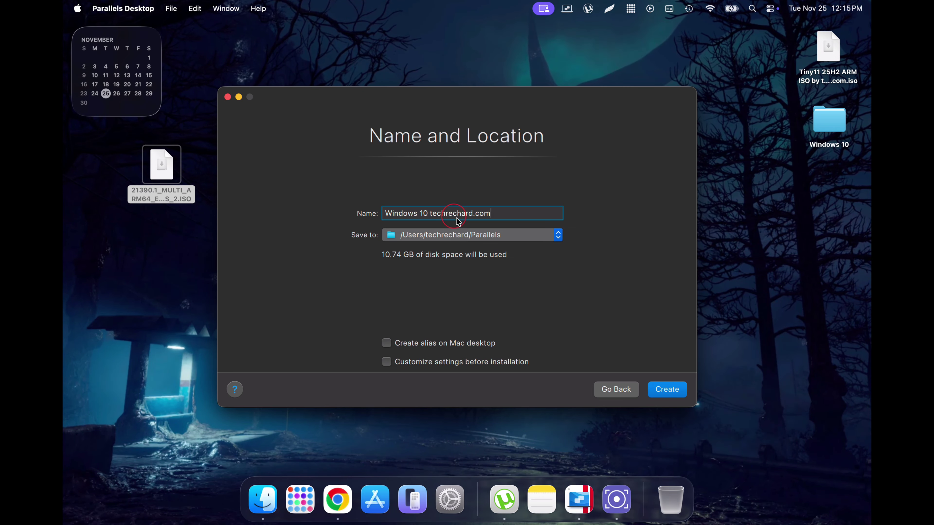
left_click(493, 234)
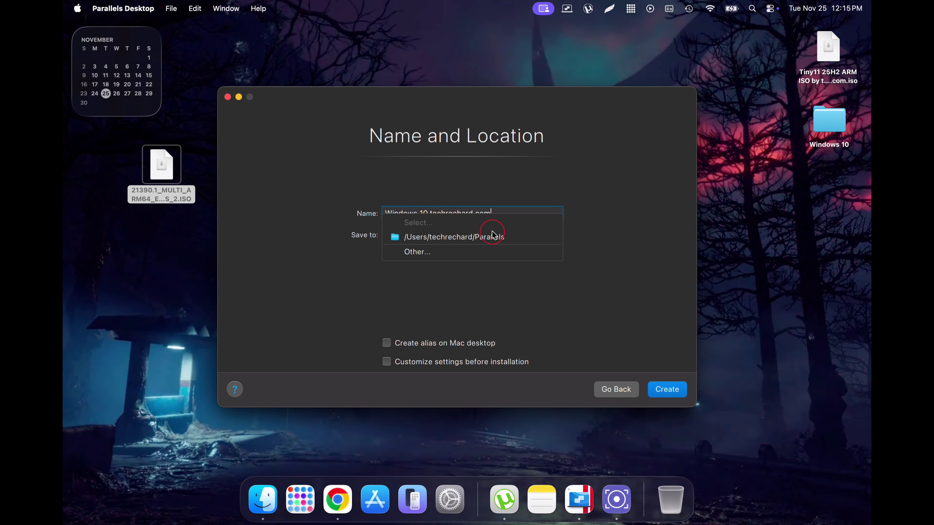
left_click(507, 239)
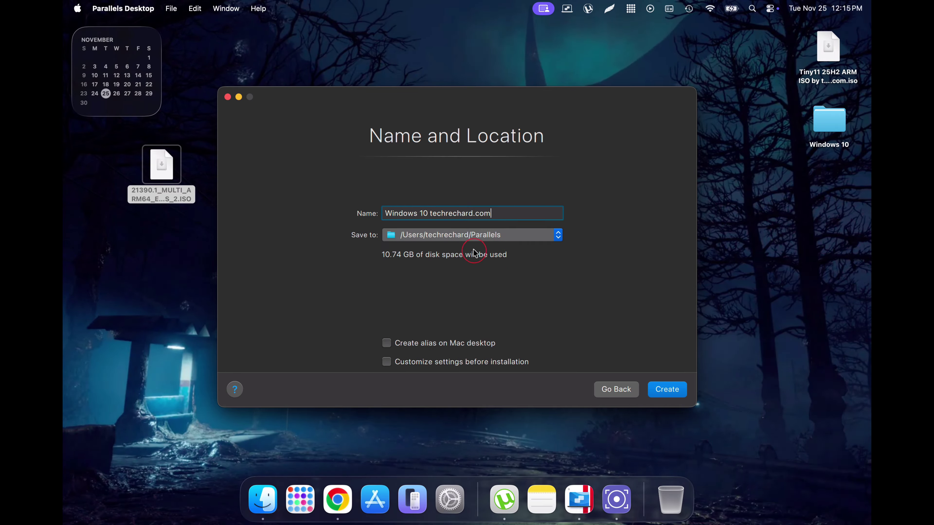
Create the virtual machine with an alias on the Mac desktop and settings customization before installation enabled.
left_click(474, 343)
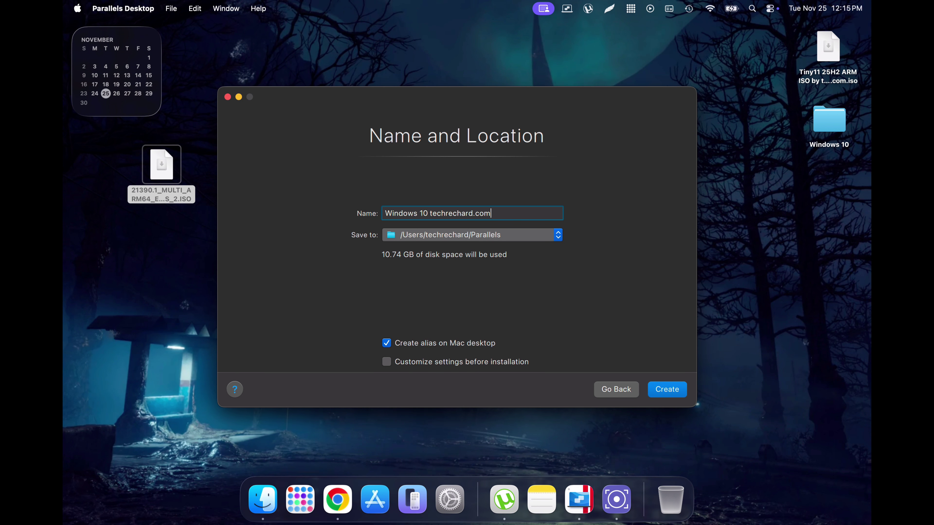
left_click(393, 362)
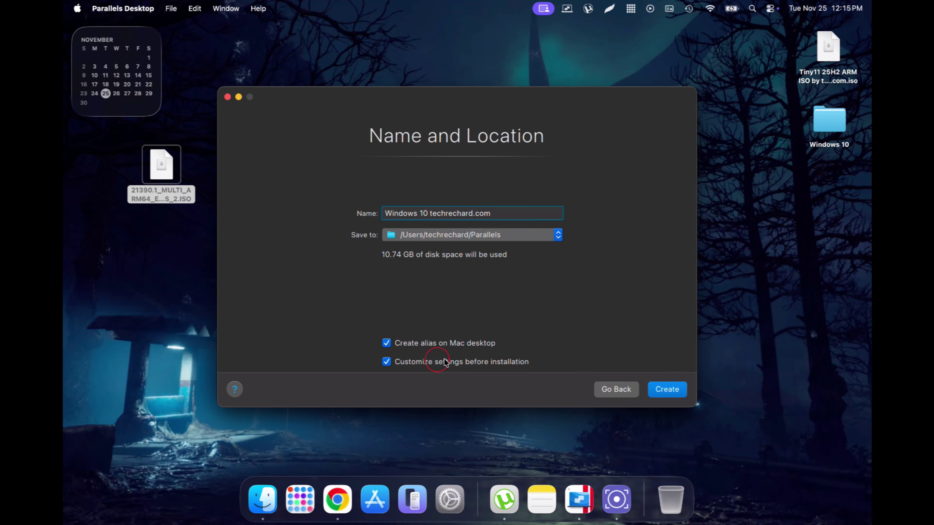
left_click(659, 392)
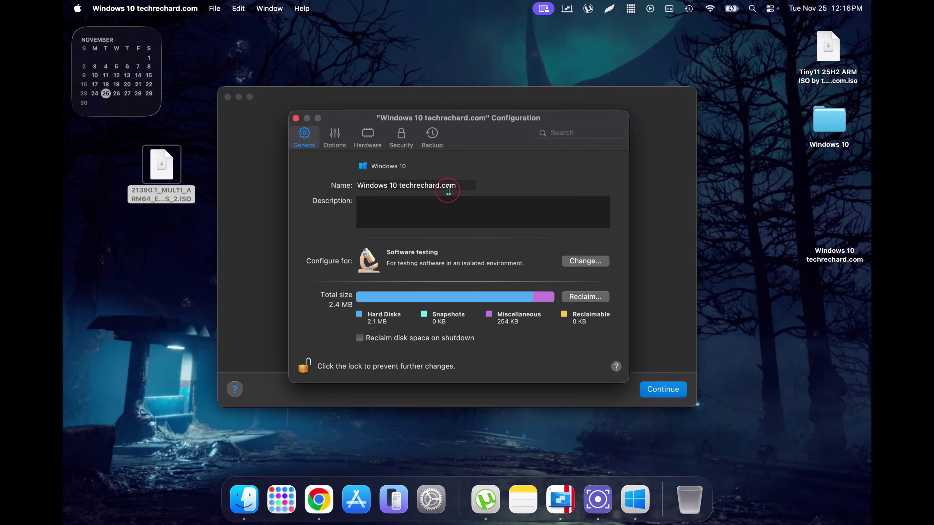
Set the virtual machine's network source to Shared Network (Recommended) in its hardware configuration.
left_click(353, 141)
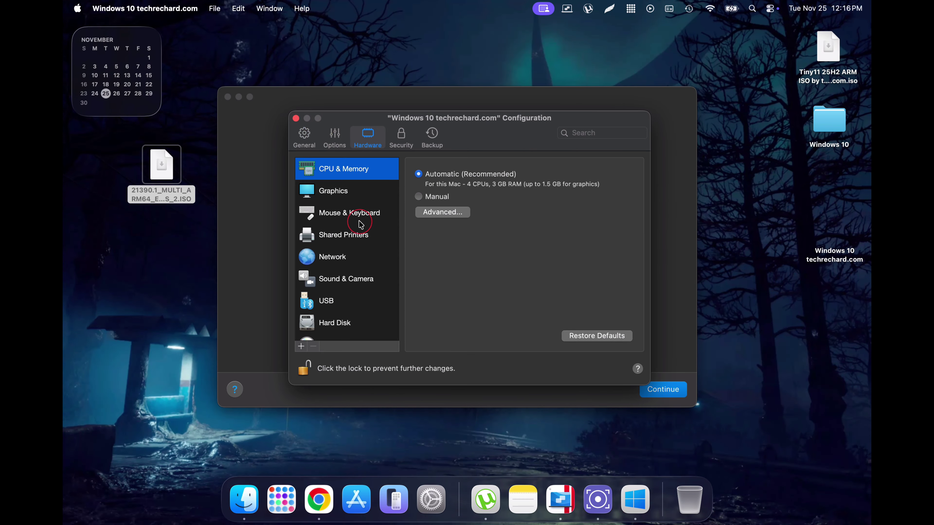
left_click(352, 266)
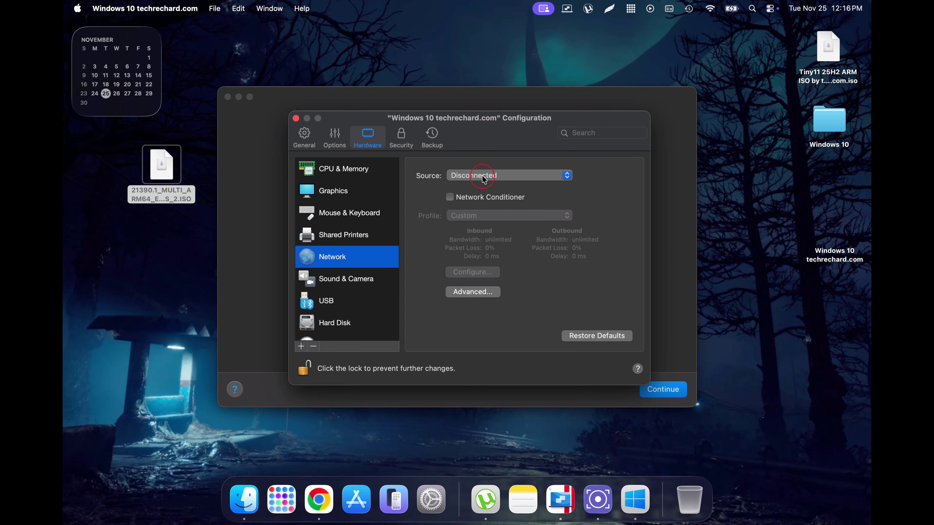
left_click(459, 187)
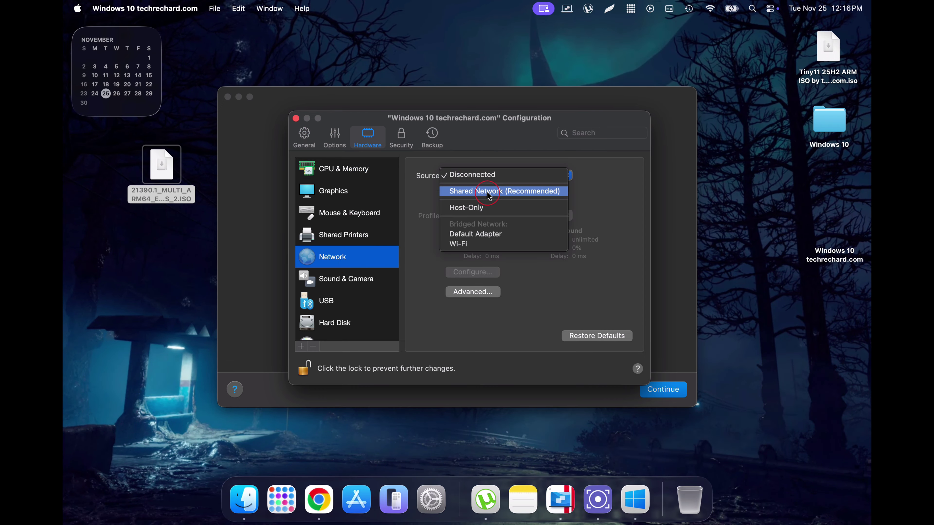
left_click(478, 191)
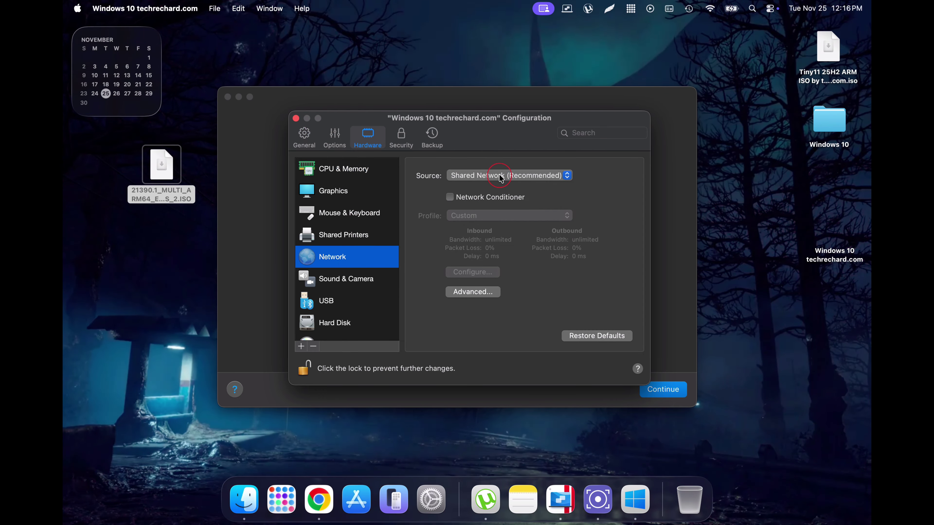
Remove the TPM Chip from the virtual machine's hardware devices.
left_click(343, 280)
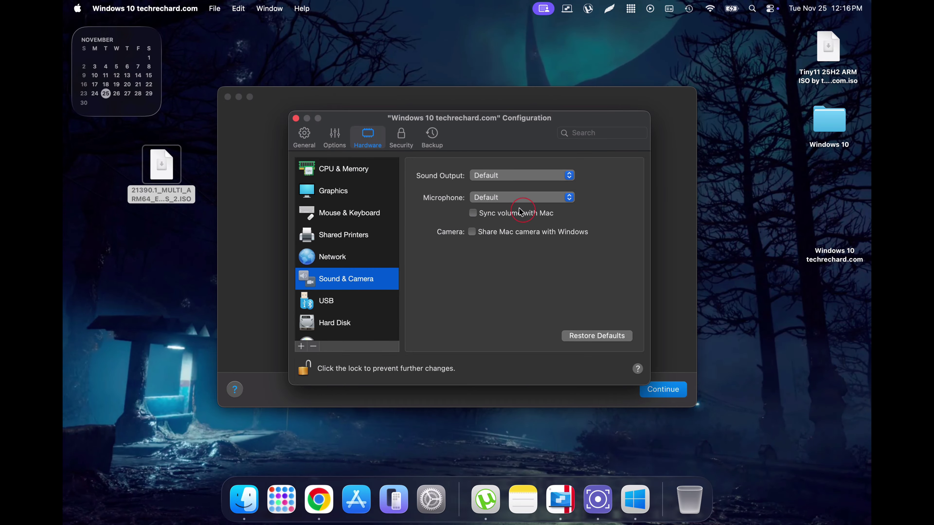
left_click(339, 301)
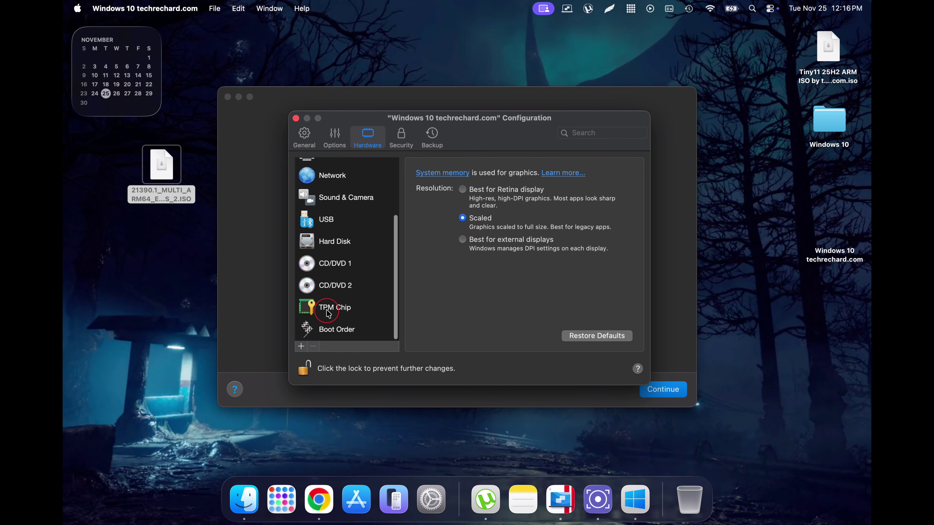
left_click(328, 312)
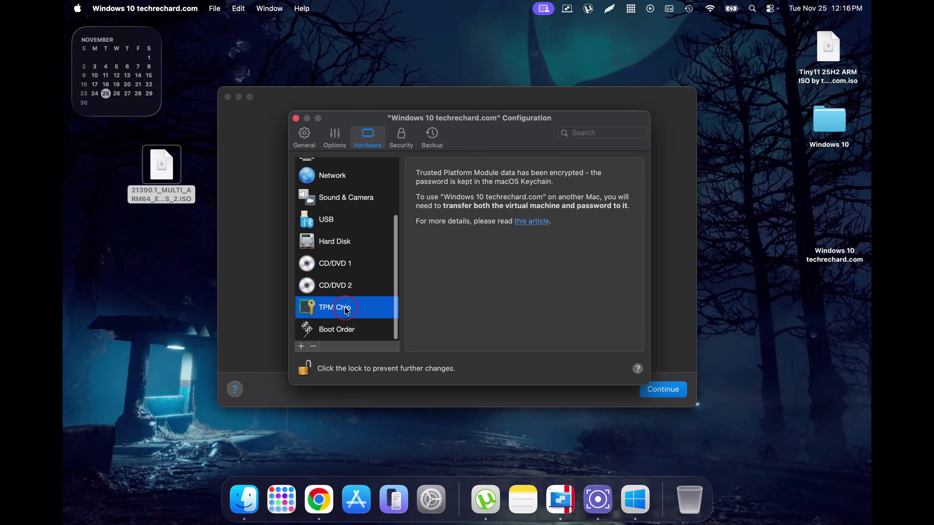
left_click(313, 347)
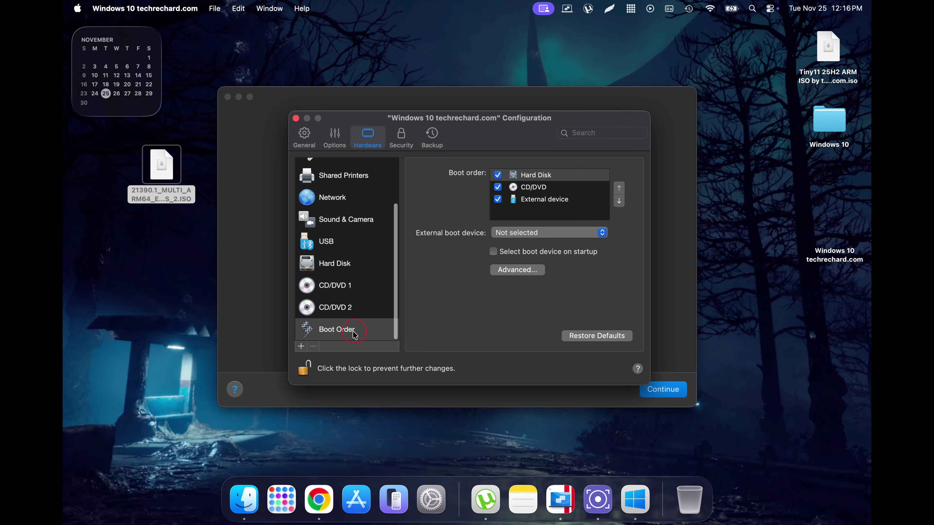
Close the virtual machine's configuration window and continue with the Windows installation.
scroll(325, 258, "up", 3)
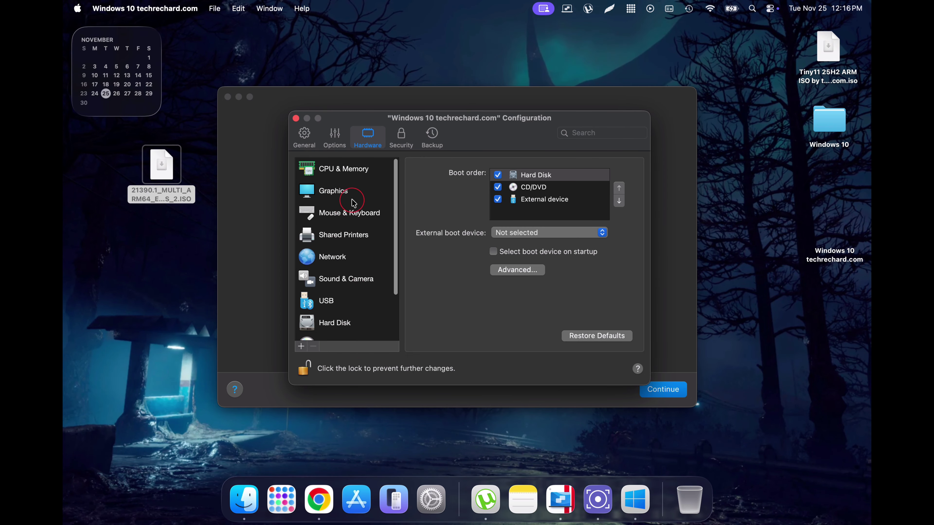
left_click(295, 118)
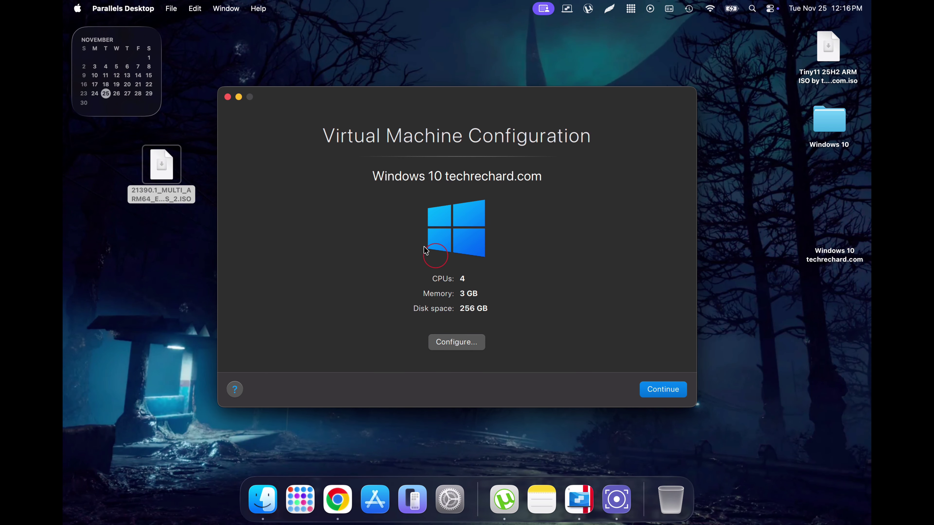
left_click(659, 389)
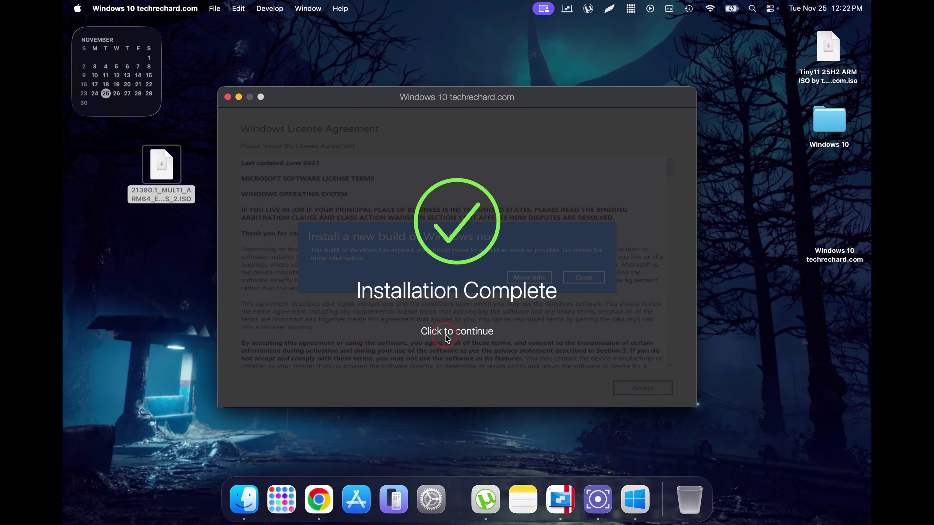
Continue past the completed-installation screen, dismiss the expired-build notice, and accept the Windows License Agreement.
left_click(445, 338)
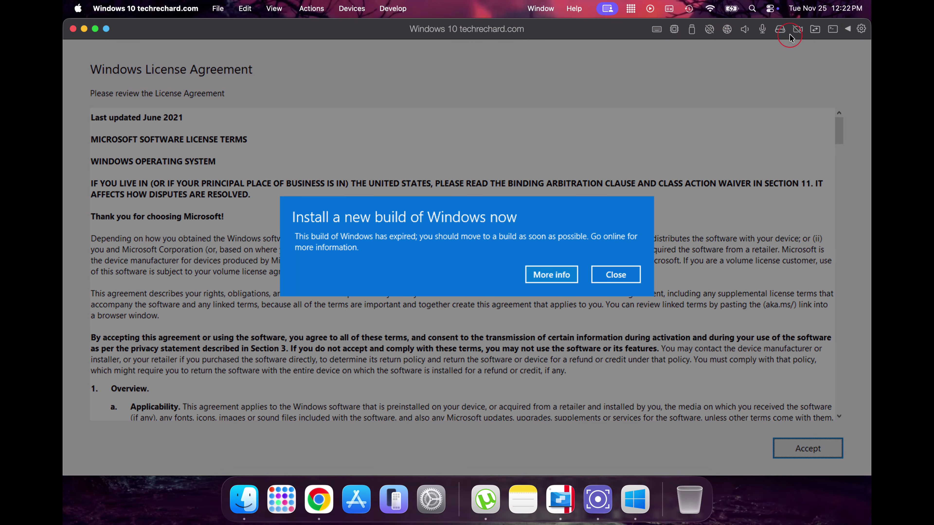
left_click(615, 274)
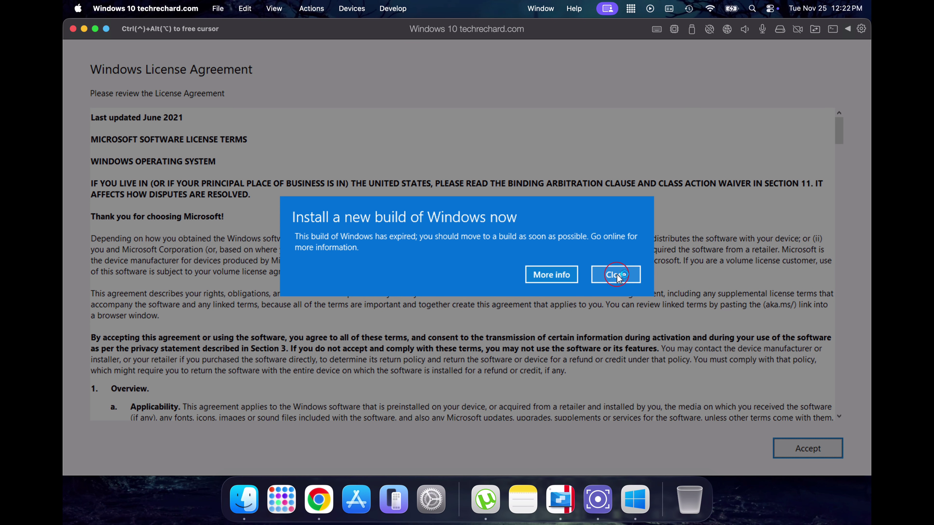
left_click(609, 276)
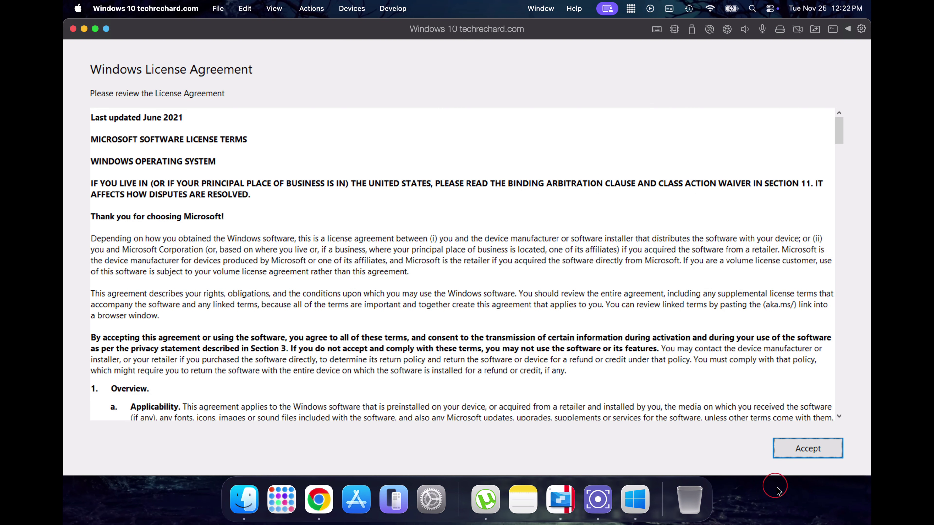
left_click(788, 449)
left_click(419, 330)
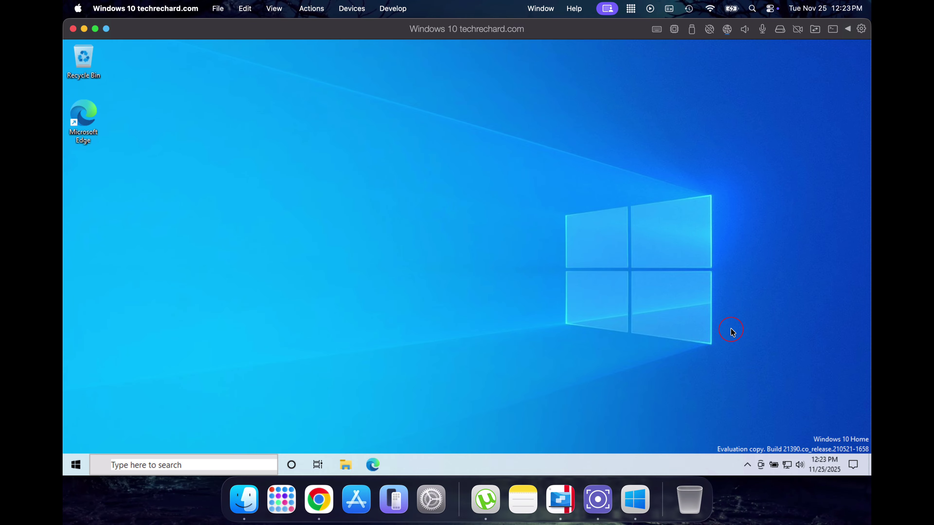
Switch the virtual machine to full screen and reopen it from the "Windows 10 techrechard.com" alias on the Mac desktop.
left_click(95, 29)
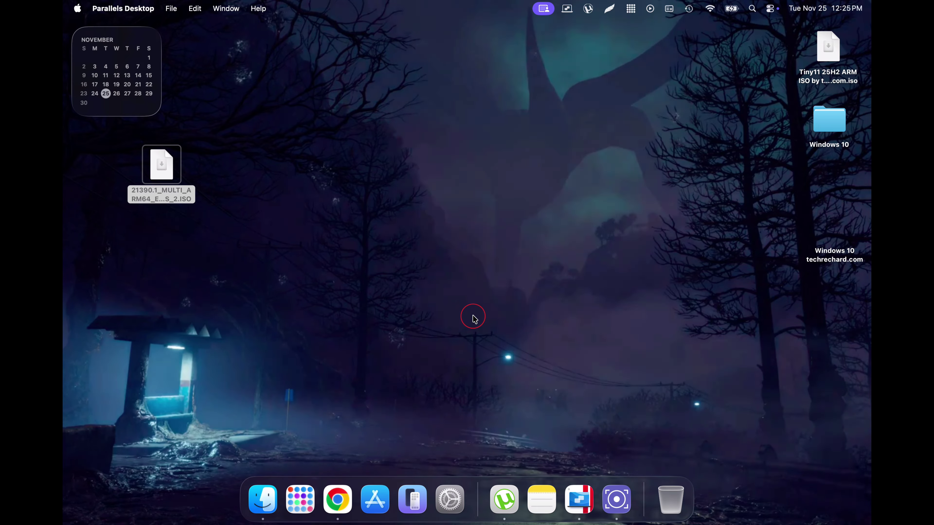
left_click(474, 318)
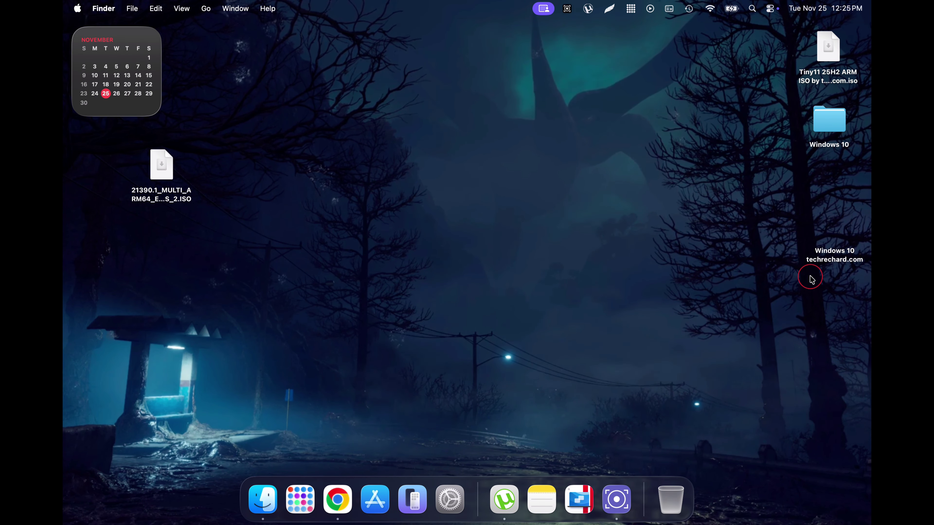
double_click(821, 255)
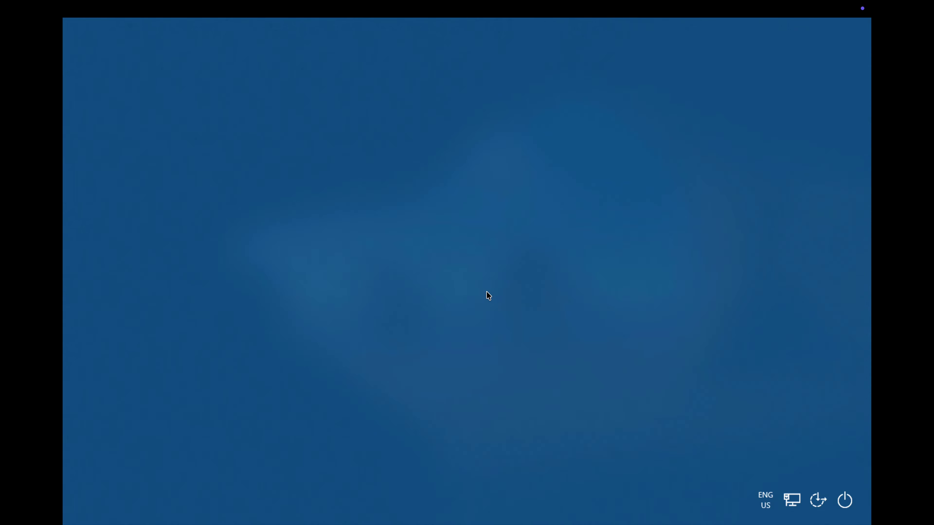
left_click(487, 291)
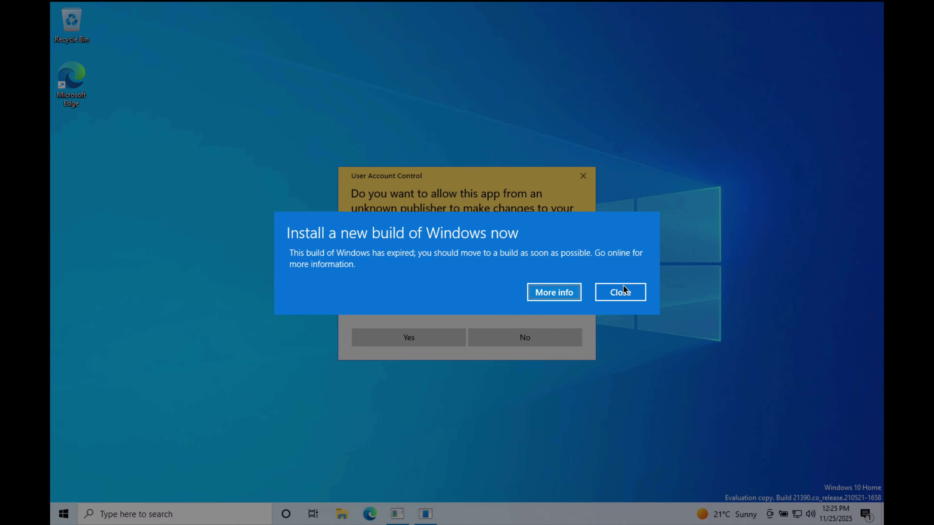
Dismiss the expired-build notice and allow User OOBE Create Elevated Object Server to make changes to the device.
left_click(624, 290)
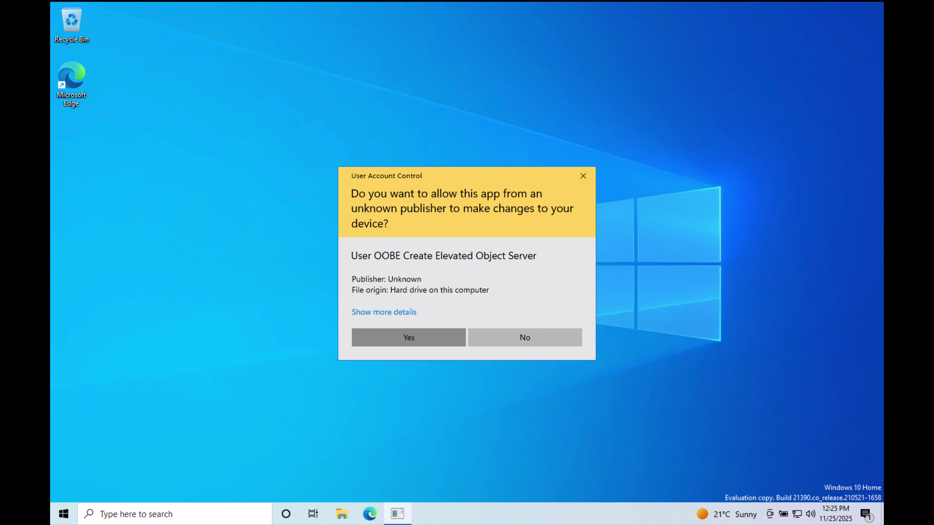
left_click(412, 337)
left_click(369, 514)
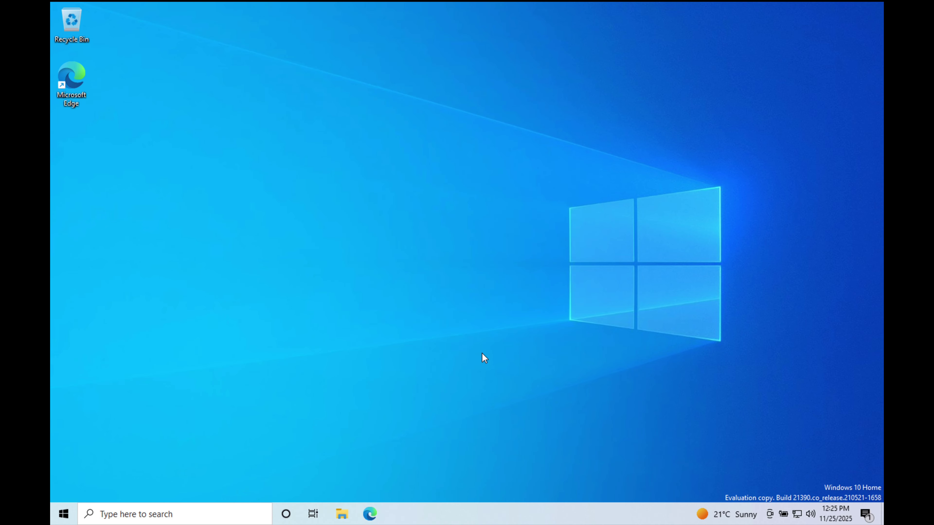